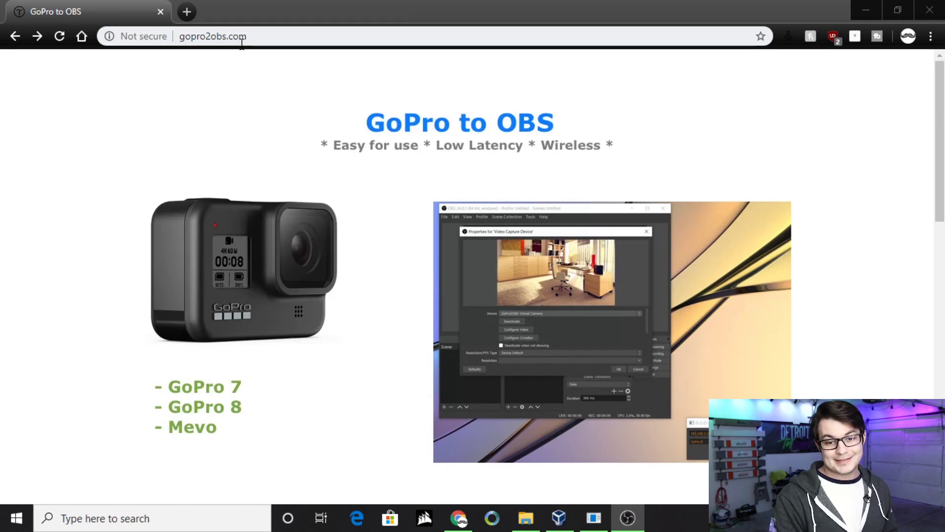
- Download the GoPro2OBS_v1.0 installer from gopro2obs.com, launch it, and minimize Chrome
scroll(273, 104, down, 10)
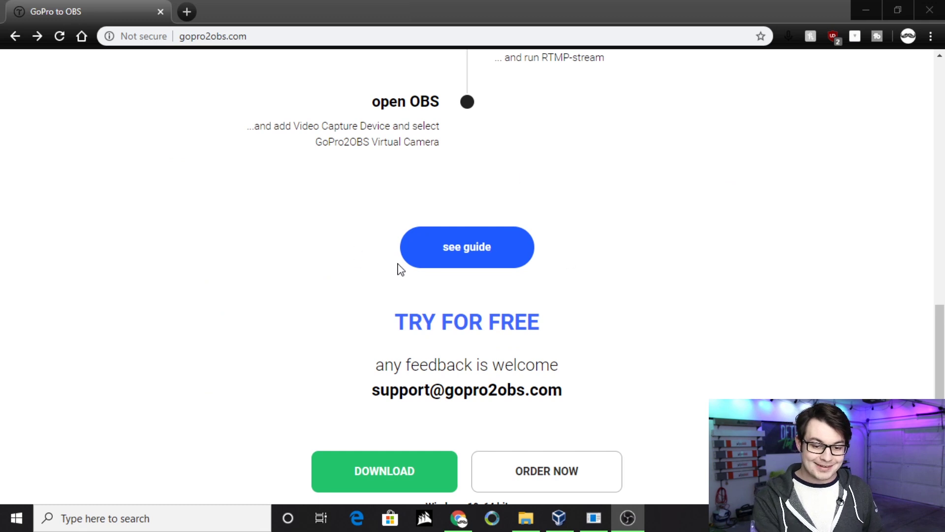
scroll(386, 260, down, 1)
scroll(386, 260, down, 1)
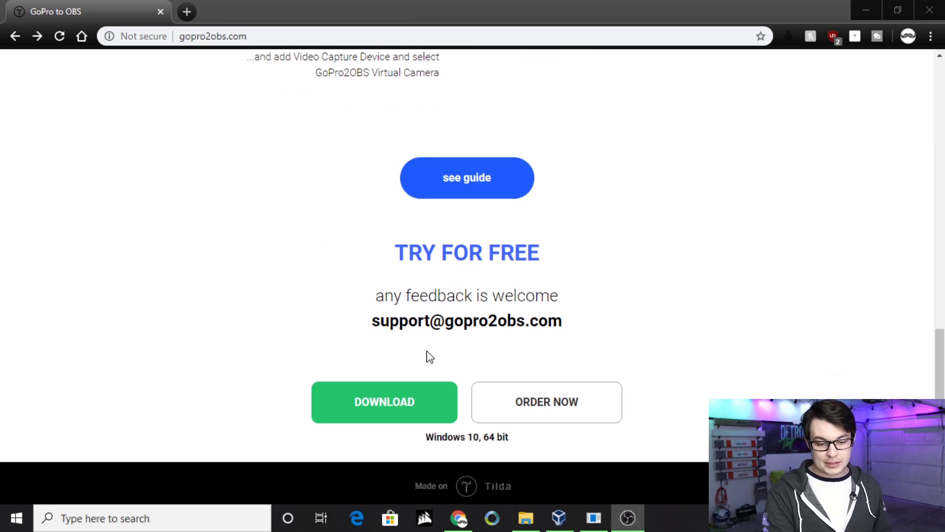
click(401, 404)
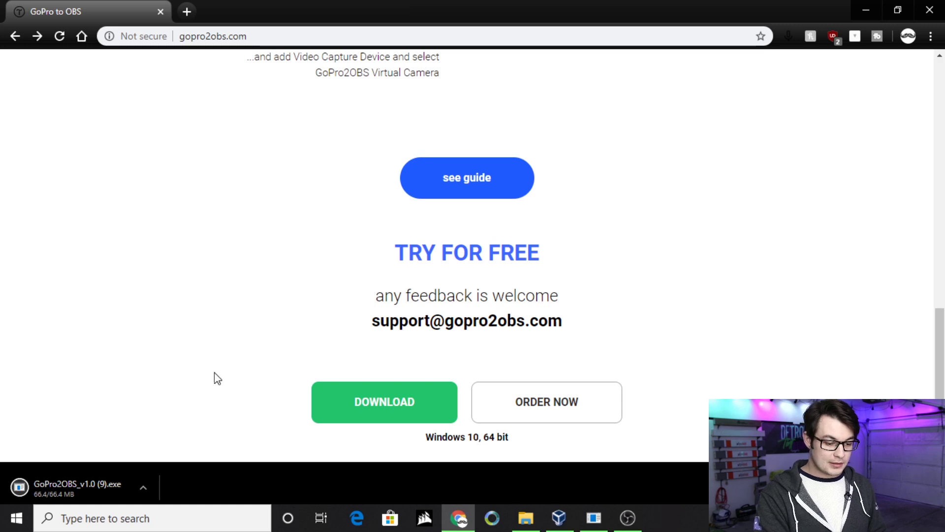
click(85, 488)
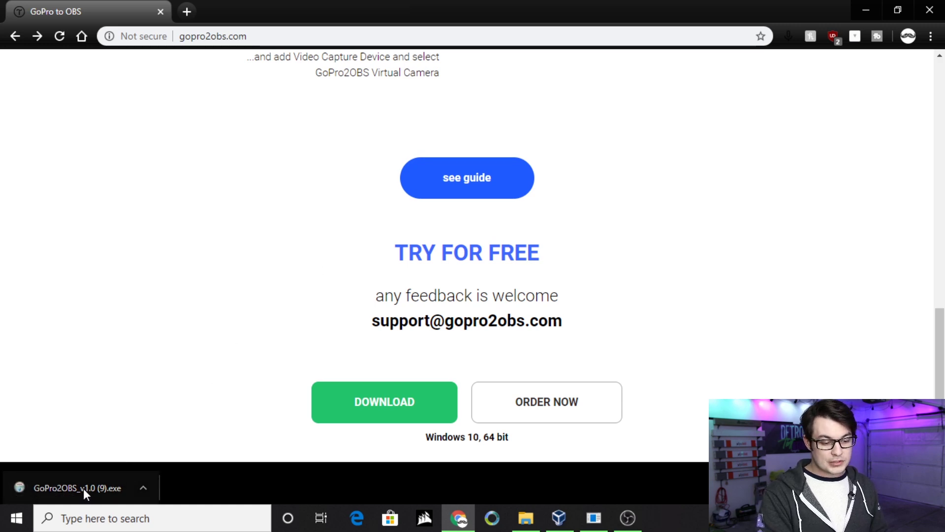
click(868, 8)
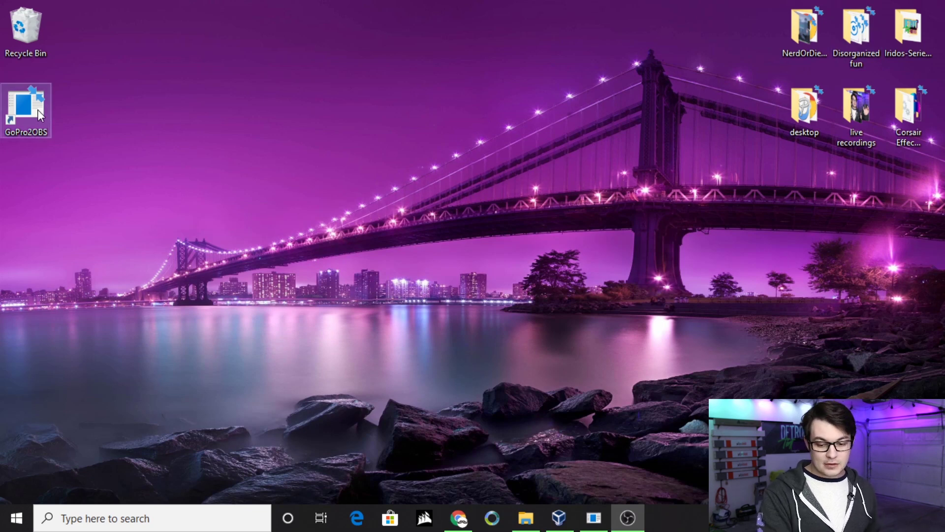
- Restore the GoPro2OBS window from the taskbar and move it higher into view
click(606, 517)
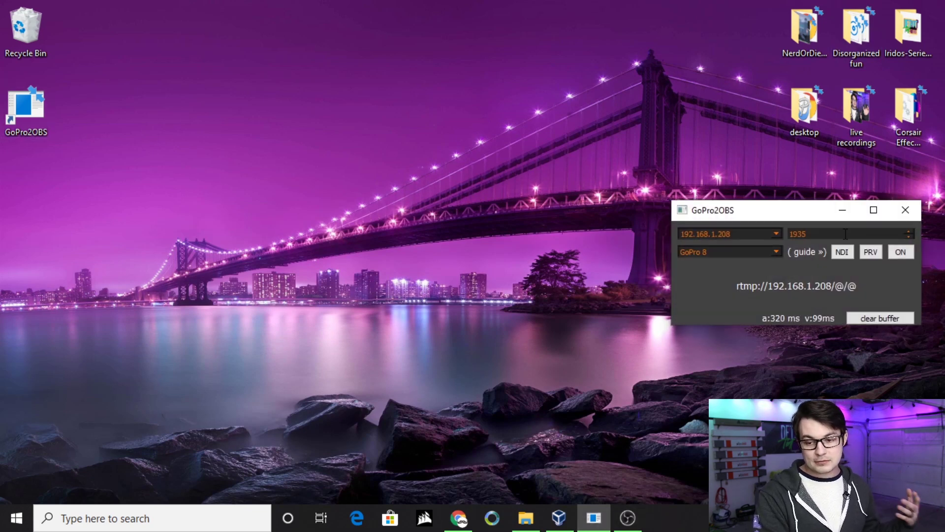
drag(803, 213, 499, 126)
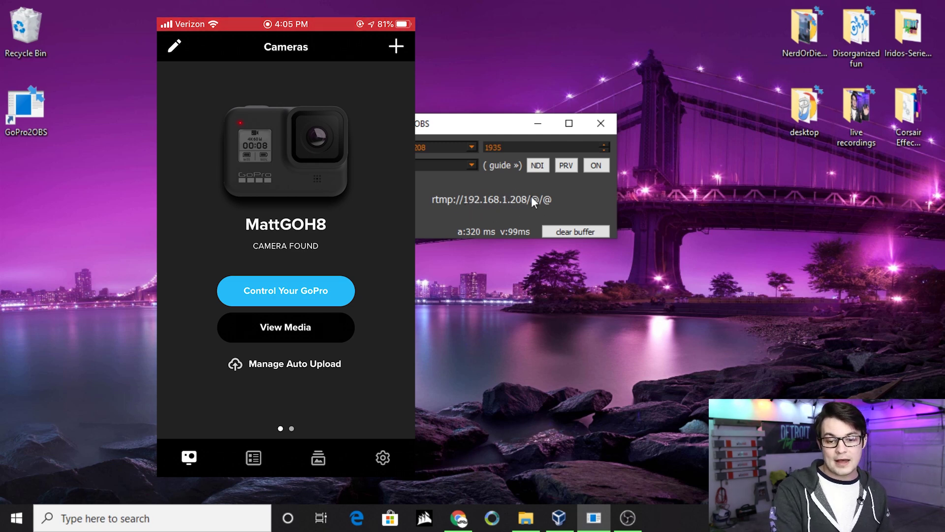
- Move the GoPro2OBS window out from behind the mirrored phone screen
drag(504, 126, 621, 111)
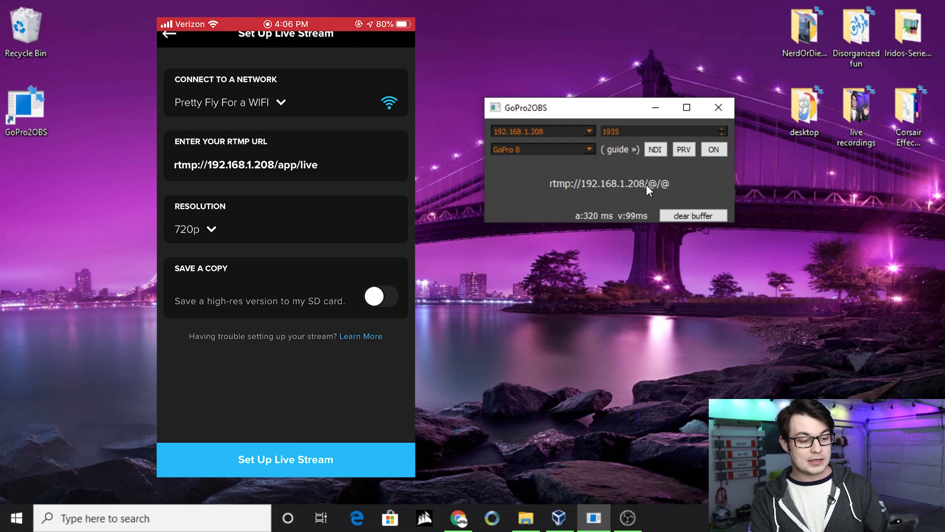
- Nudge the GoPro2OBS window a little higher on the desktop
drag(608, 110, 621, 65)
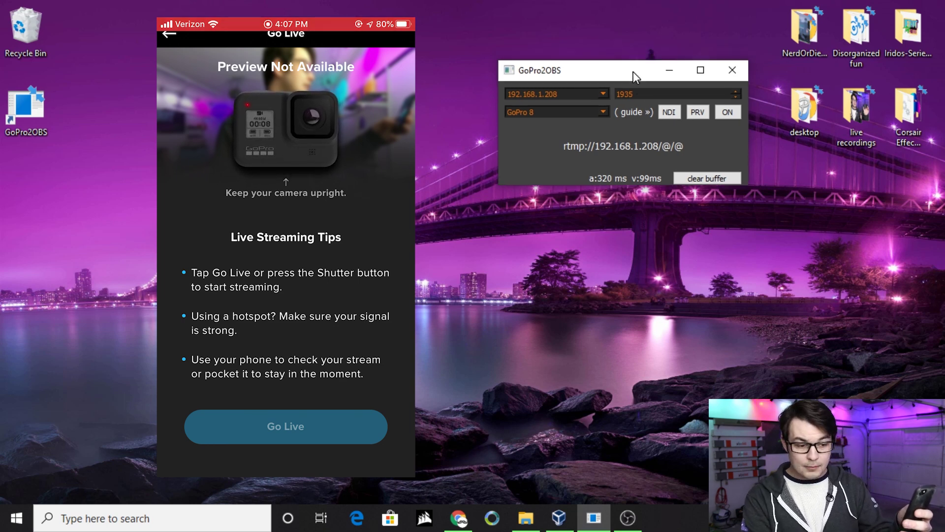
- Shift the GoPro2OBS window slightly right and further up the screen
drag(634, 71, 640, 71)
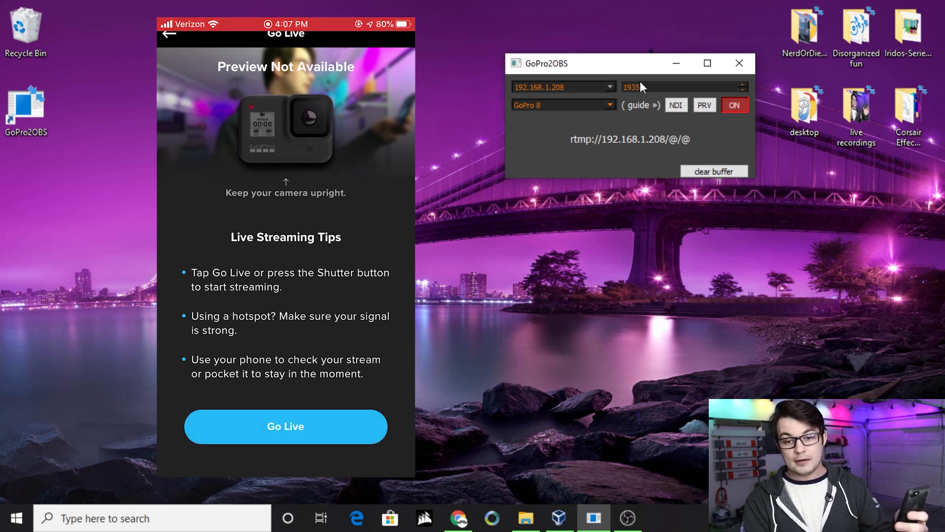
drag(633, 67, 640, 36)
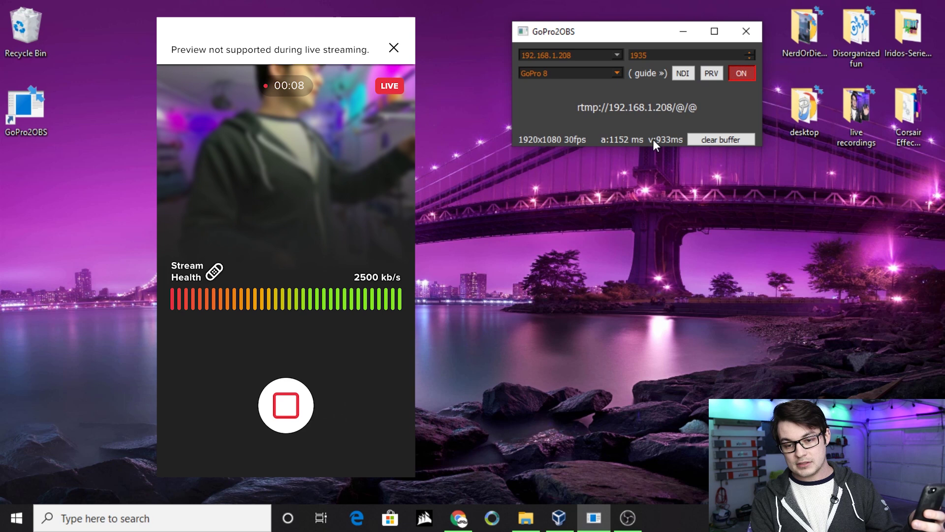
- Preview the incoming GoPro feed, close the preview, and move GoPro2OBS down out of the way
click(712, 74)
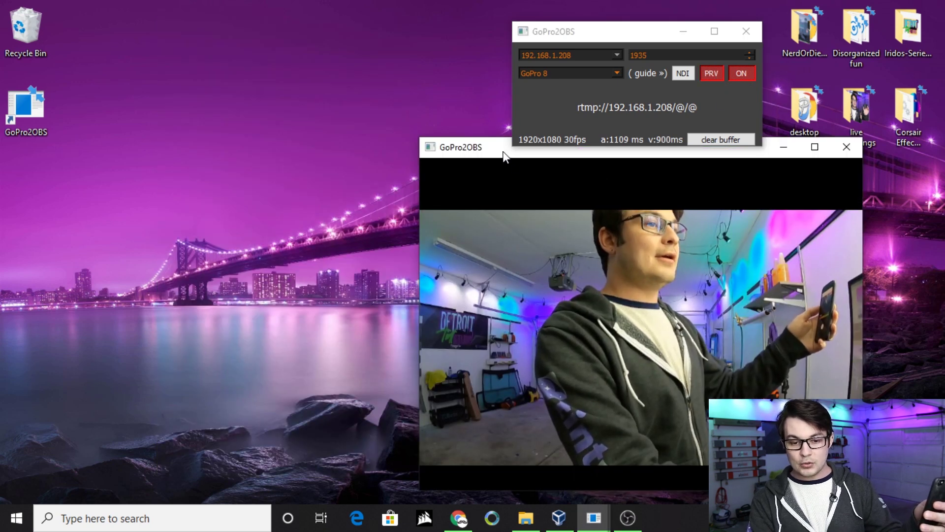
drag(505, 157, 149, 111)
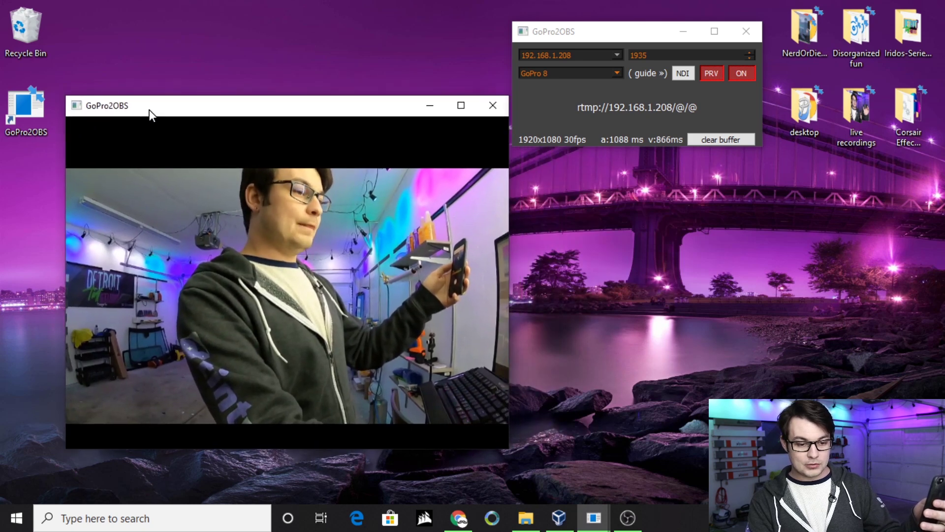
drag(305, 108, 701, 142)
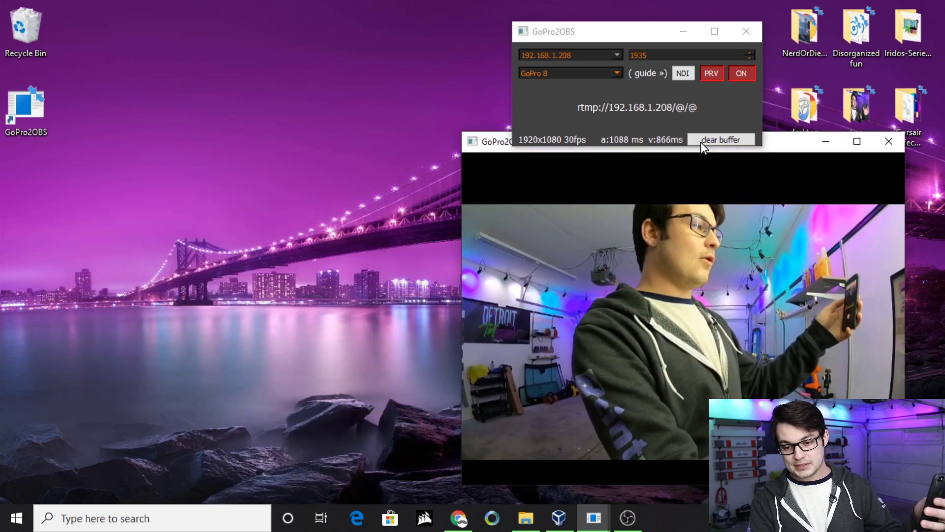
click(715, 78)
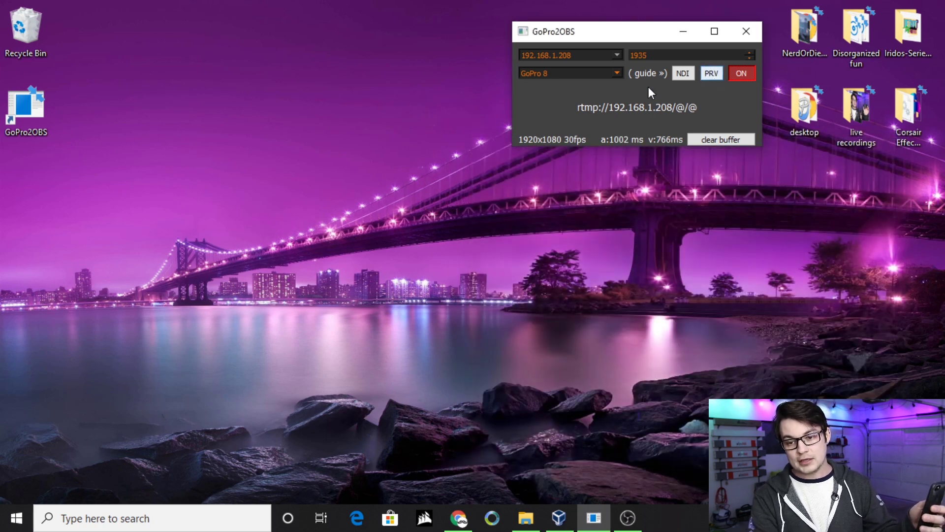
drag(646, 38, 799, 314)
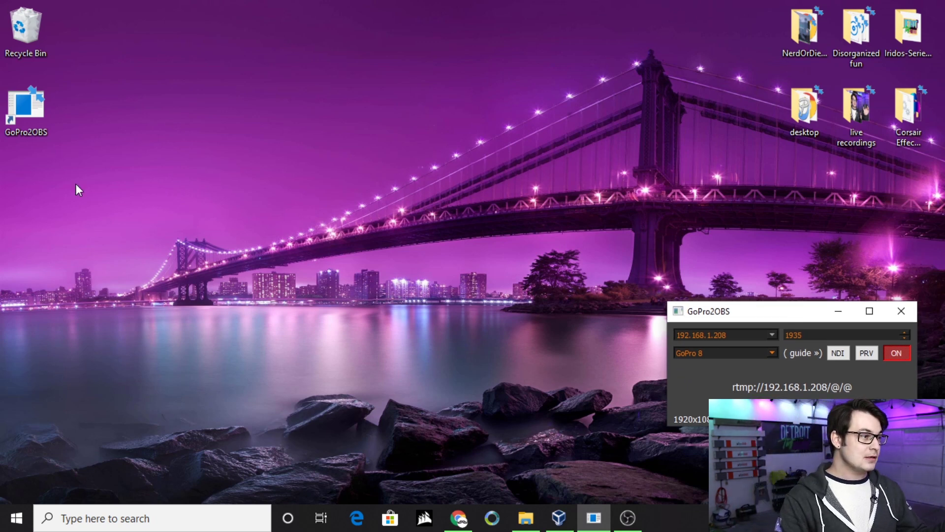
- Bring OBS back, make the gopro 8 source visible, and enlarge it toward the canvas top-right
click(628, 518)
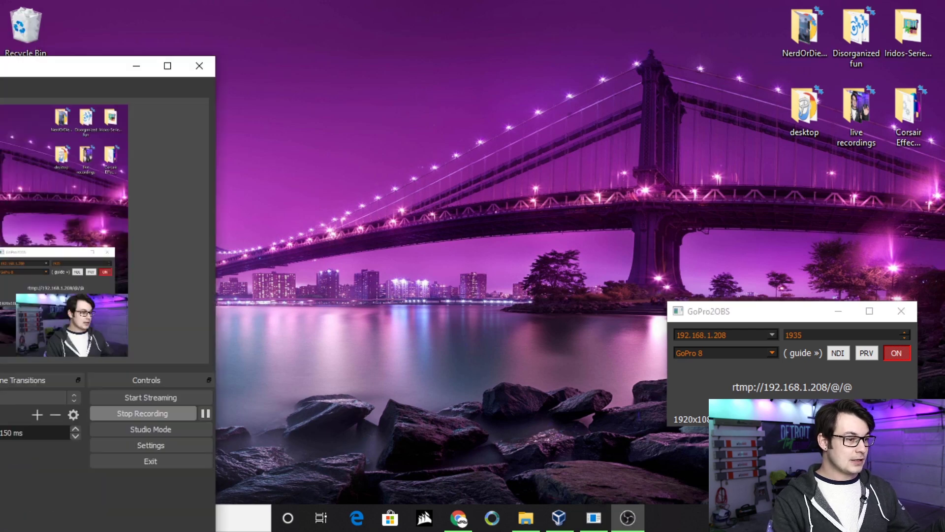
mouse_move(193, 8)
mouse_down()
mouse_move(212, 10)
mouse_move(204, 14)
mouse_up()
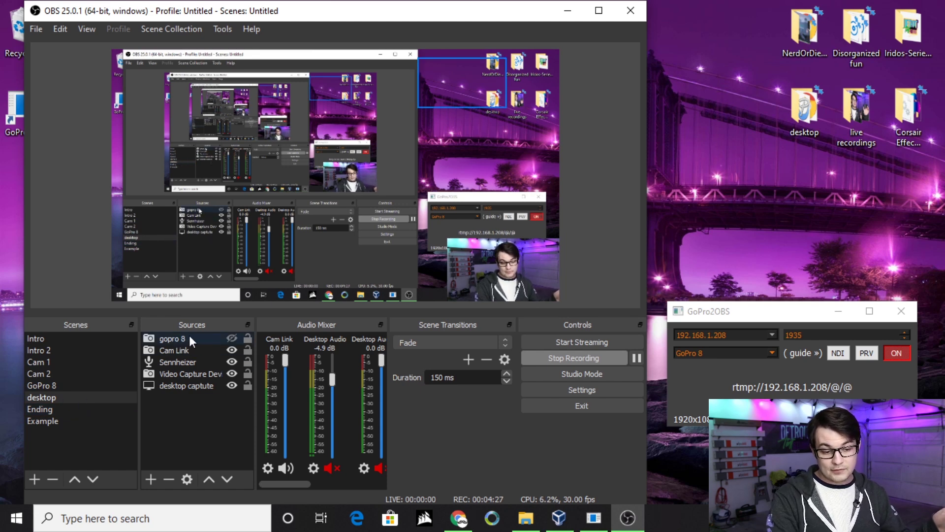
click(232, 338)
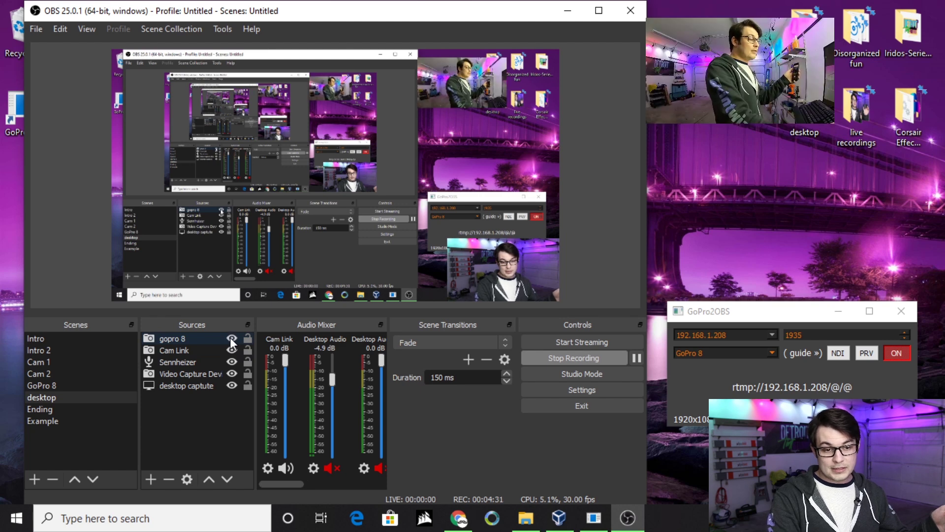
drag(501, 79, 539, 71)
drag(456, 101, 419, 120)
drag(486, 86, 494, 95)
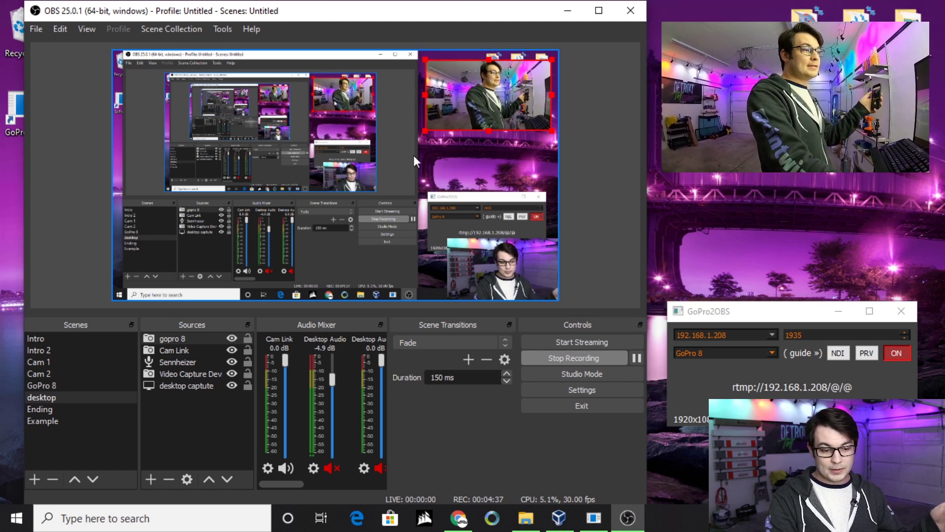
- In the gopro 8 source properties, keep GoPro2OBS as the capture device
right_click(168, 339)
click(205, 366)
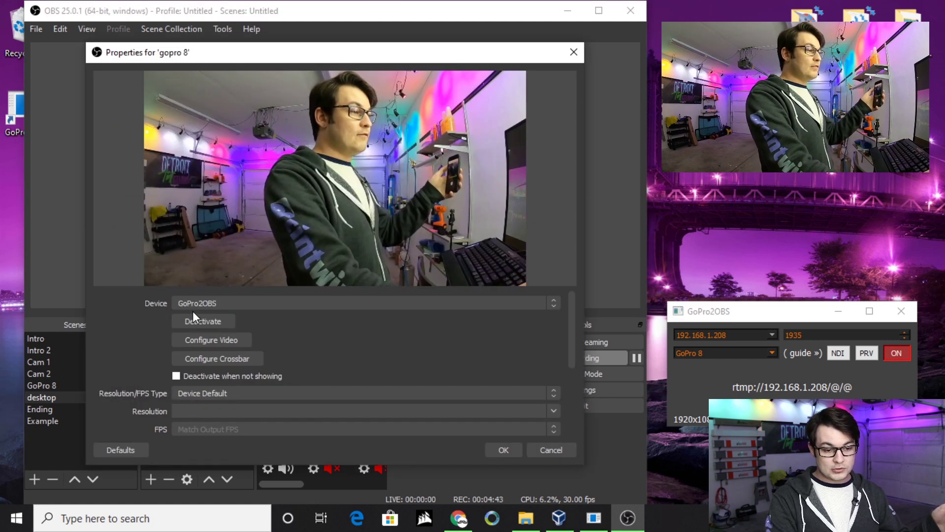
click(520, 300)
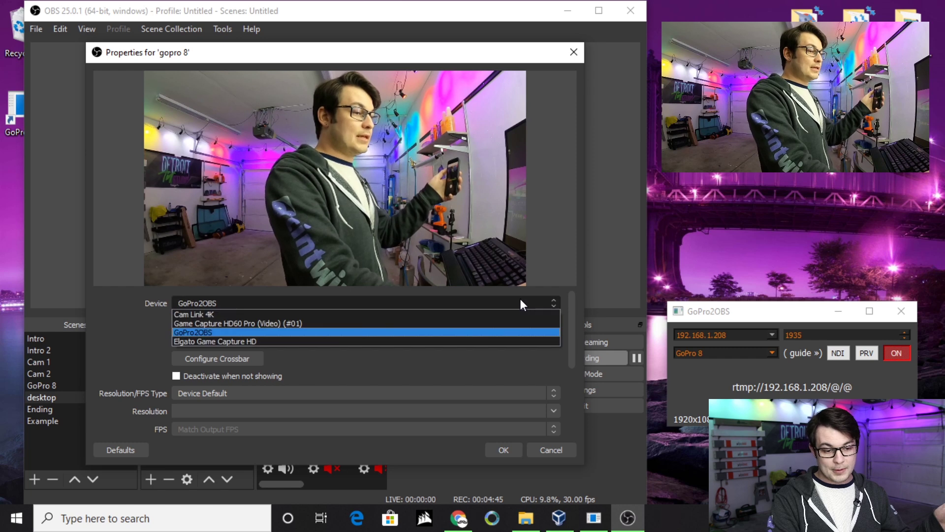
click(520, 303)
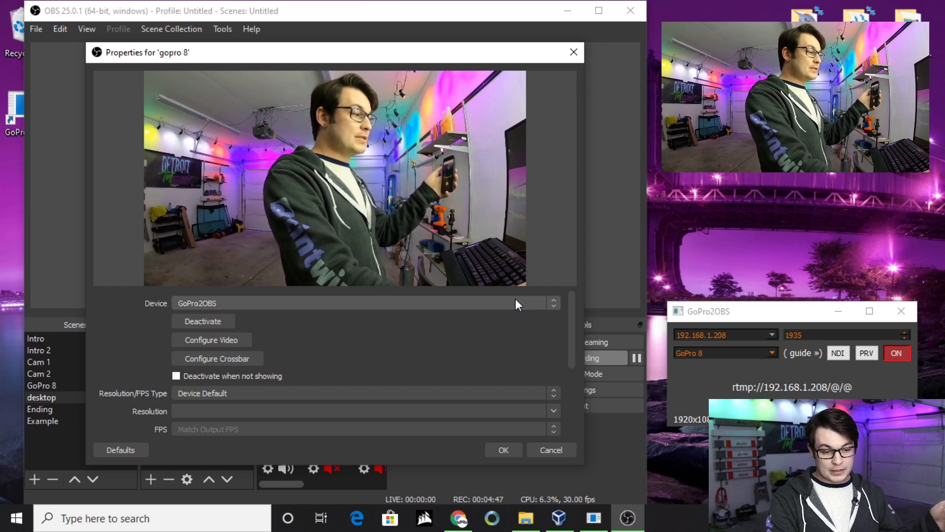
click(385, 301)
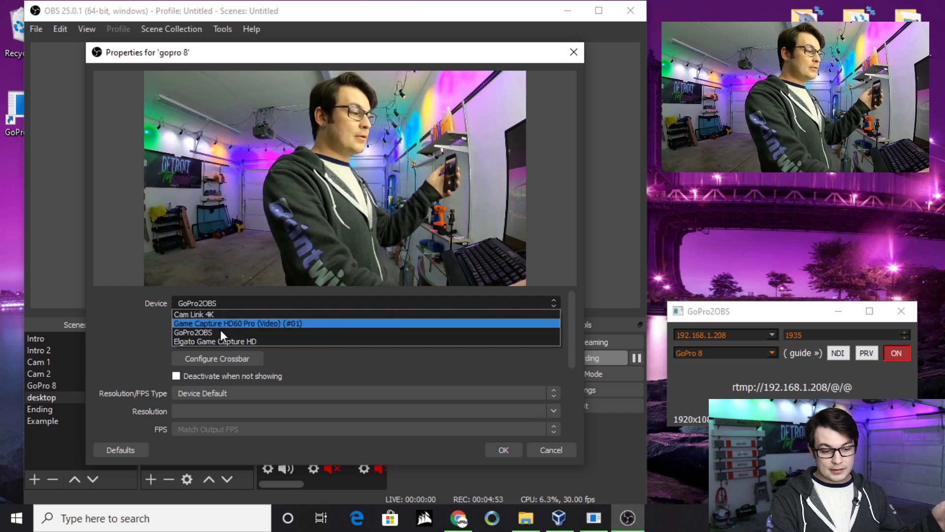
click(565, 299)
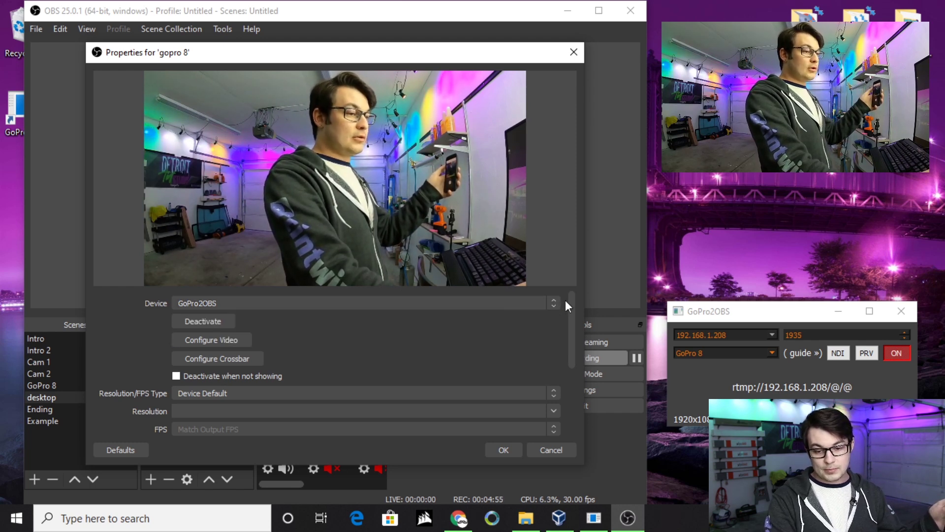
- Close the properties and resize the gopro 8 feed into the canvas's top-right corner
click(545, 448)
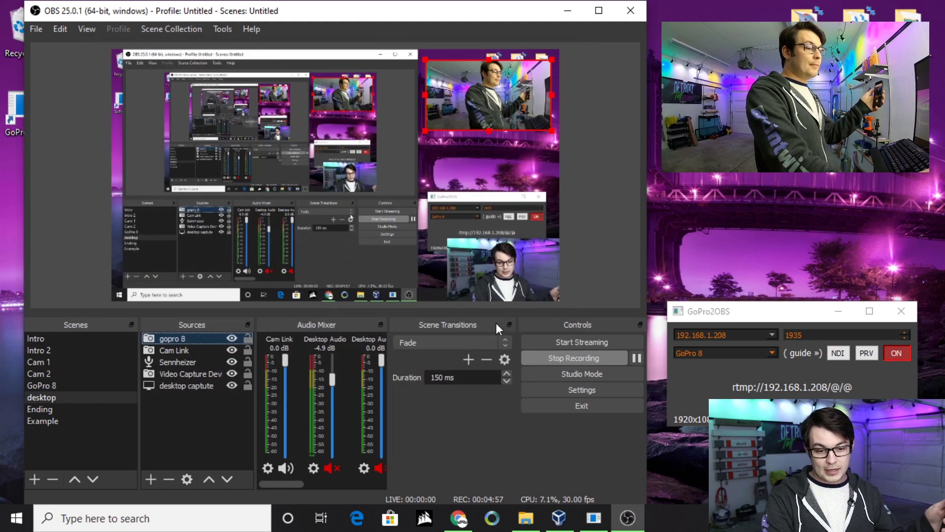
drag(552, 131, 615, 166)
drag(545, 107, 491, 97)
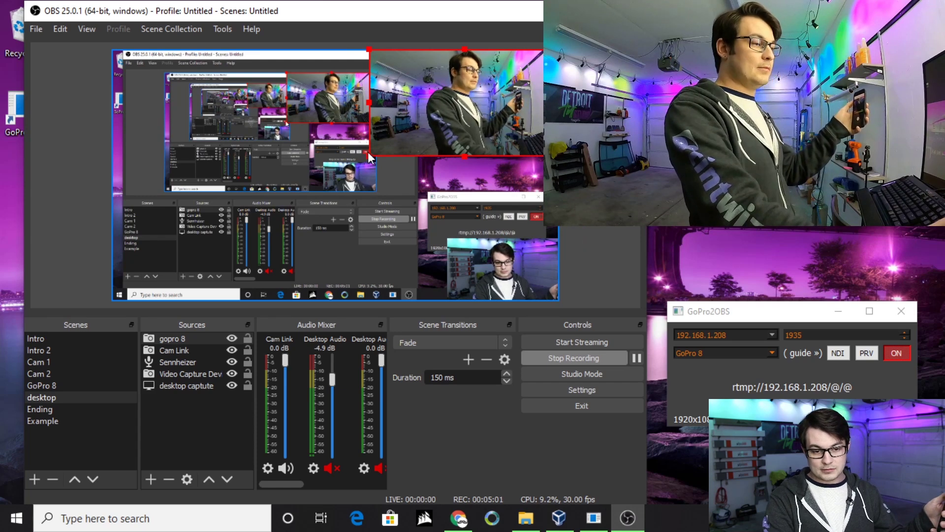
drag(369, 157, 412, 137)
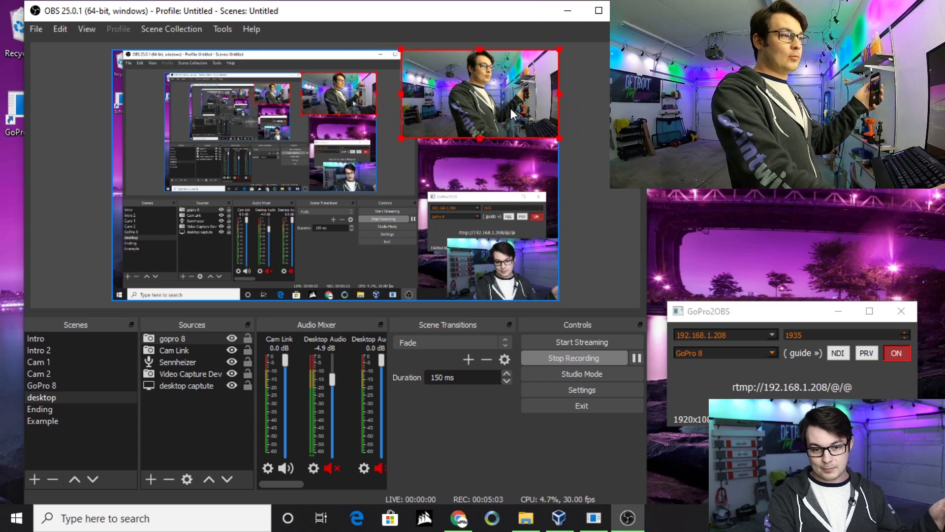
drag(510, 109, 510, 118)
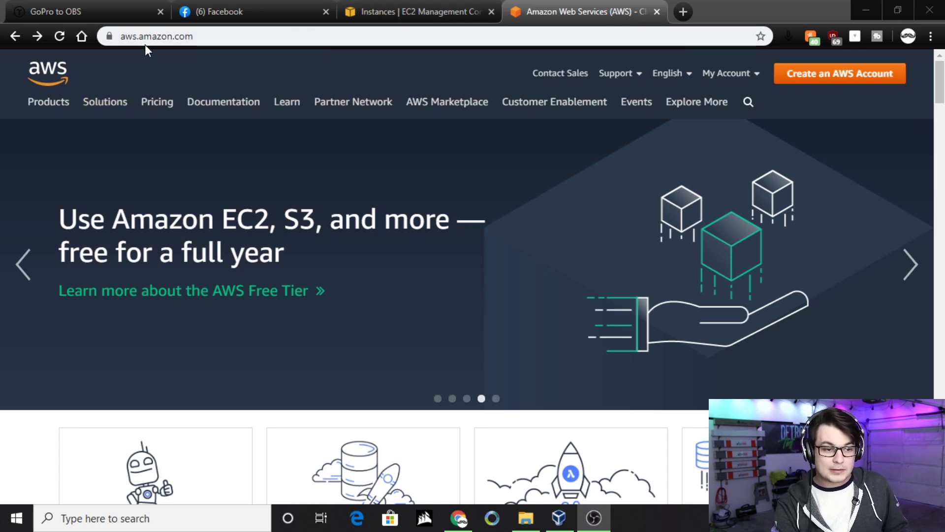
- Open the AWS Management Console from My Account and go to the recently visited EC2 service
mouse_move(729, 73)
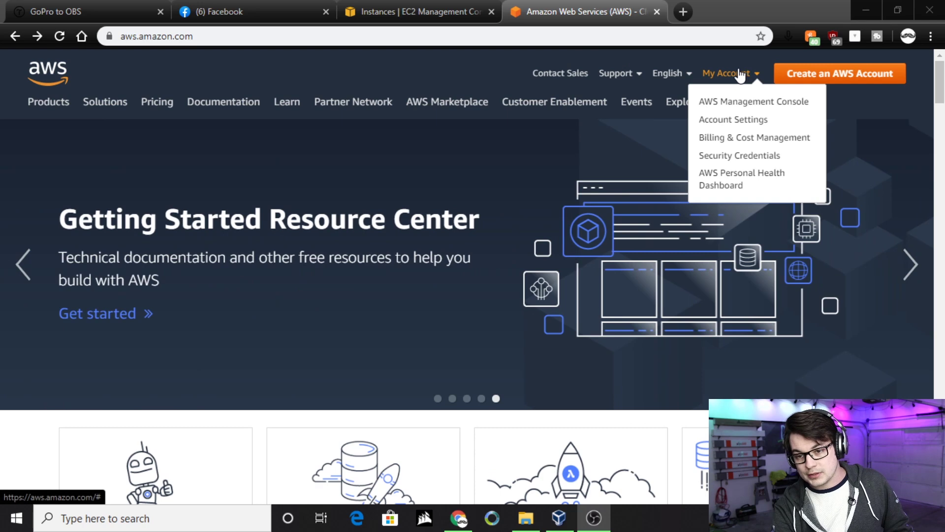
click(727, 105)
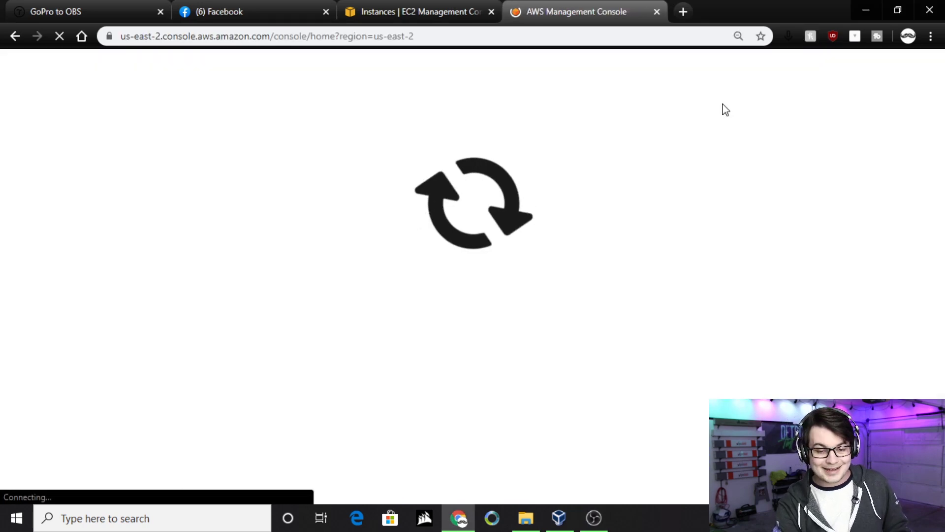
scroll(249, 266, down, 1)
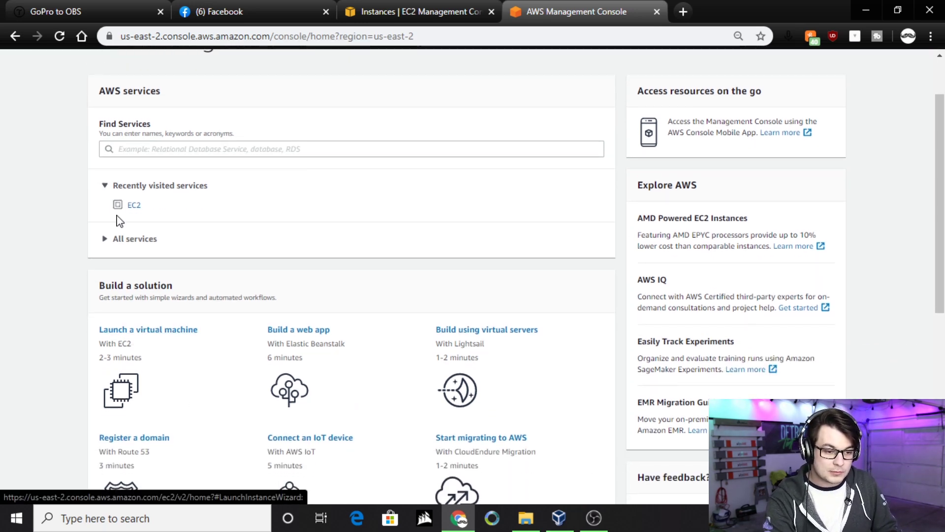
click(135, 208)
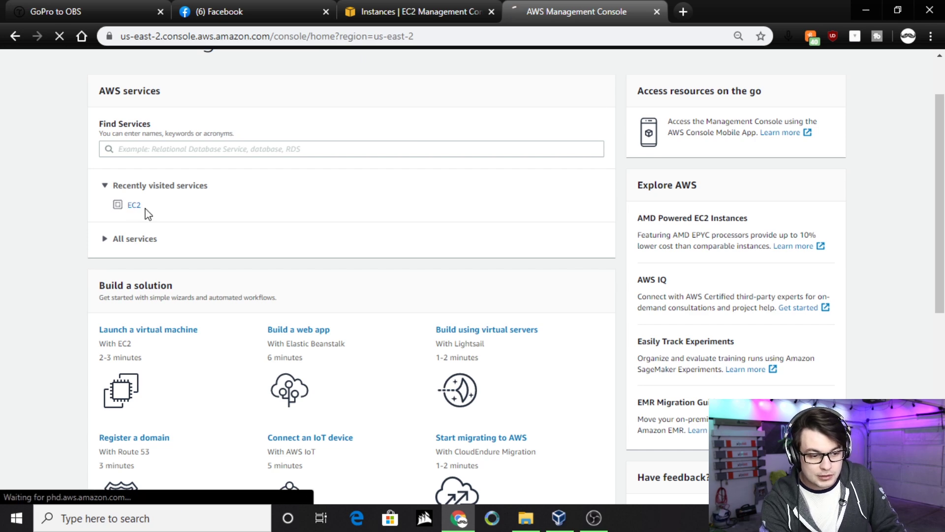
- Show the EC2 Instances list with a wider IPv4 Public IP column, then return to OBS
click(395, 9)
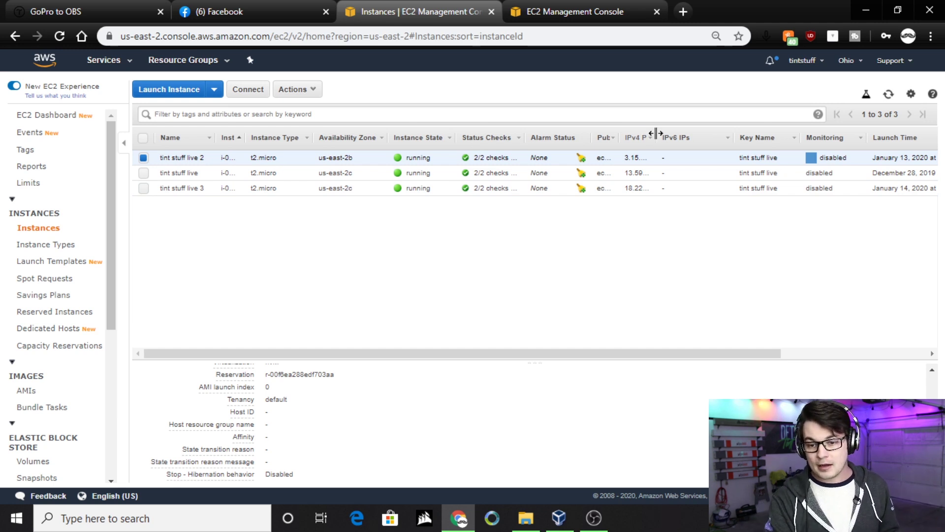
drag(654, 134, 660, 136)
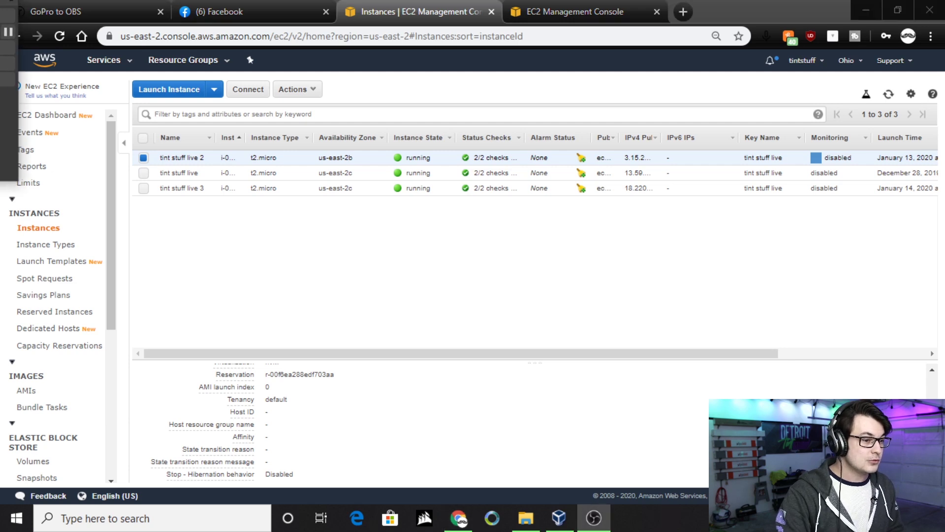
key(alt+Tab)
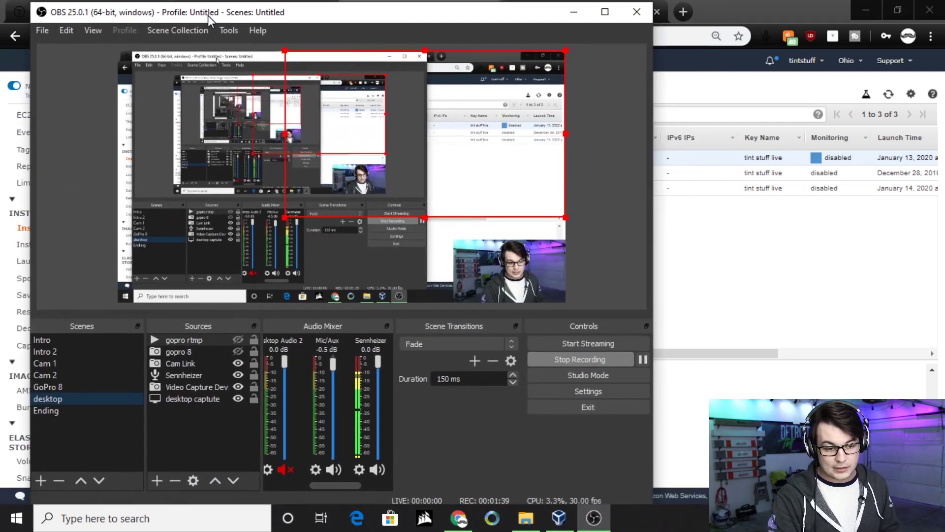
- Shift the OBS window slightly left to make room for the mirrored GoPro app
drag(208, 16, 176, 17)
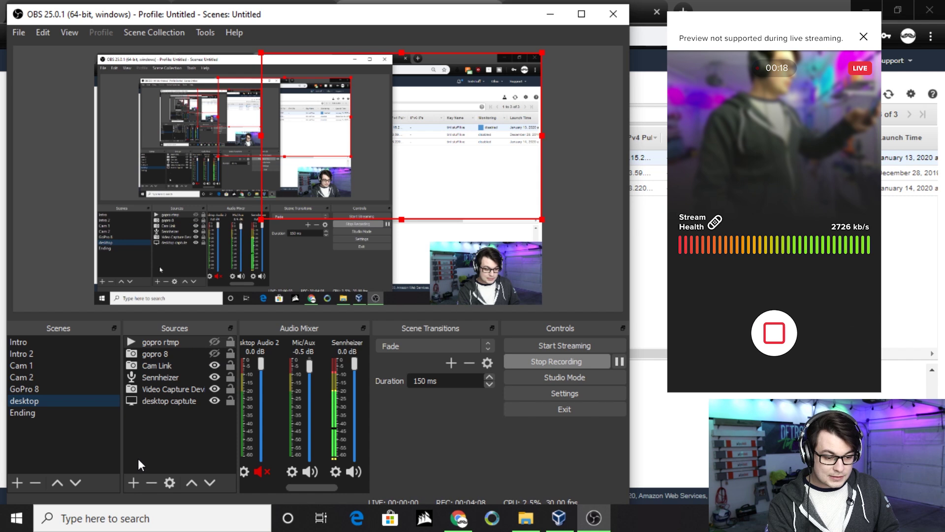
click(132, 482)
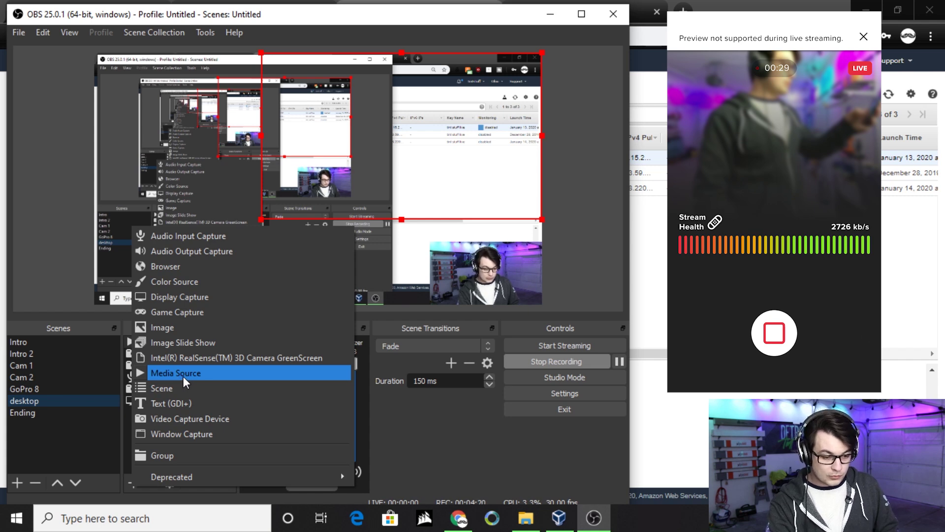
click(126, 412)
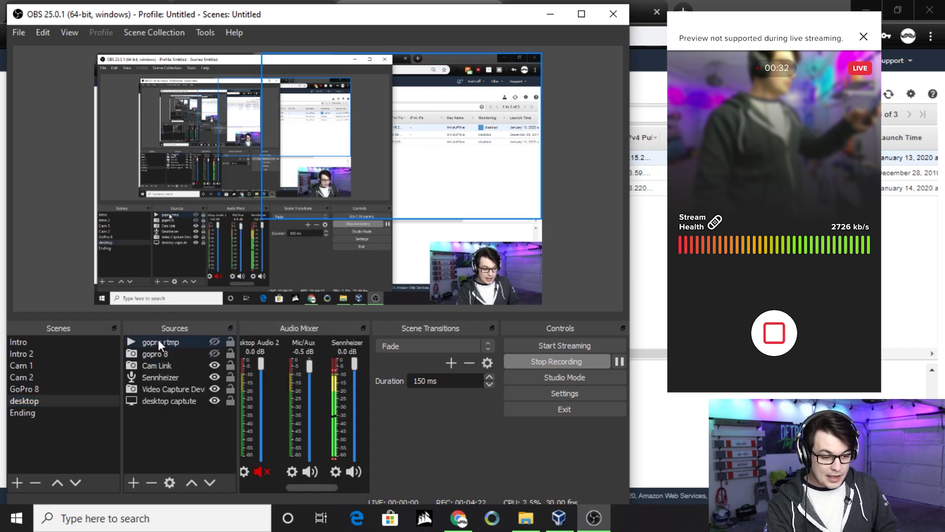
right_click(158, 340)
click(178, 373)
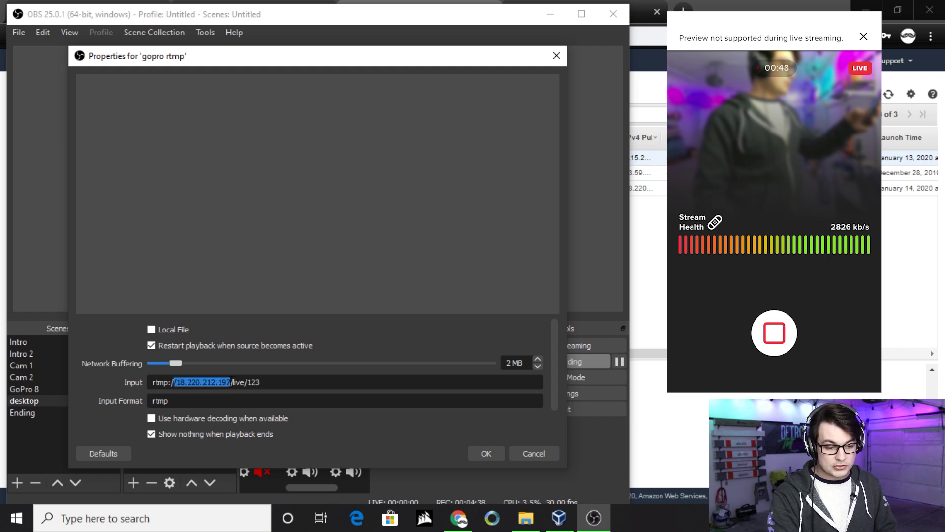
click(265, 382)
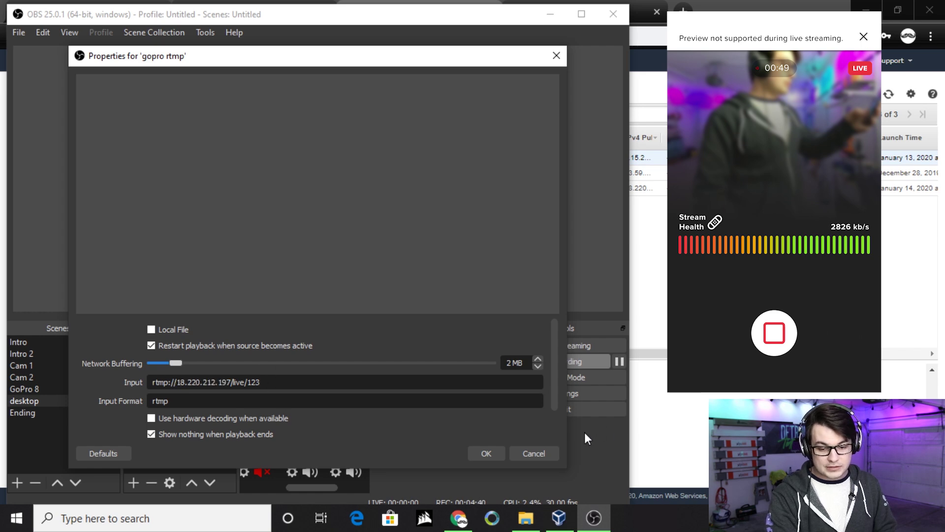
click(534, 453)
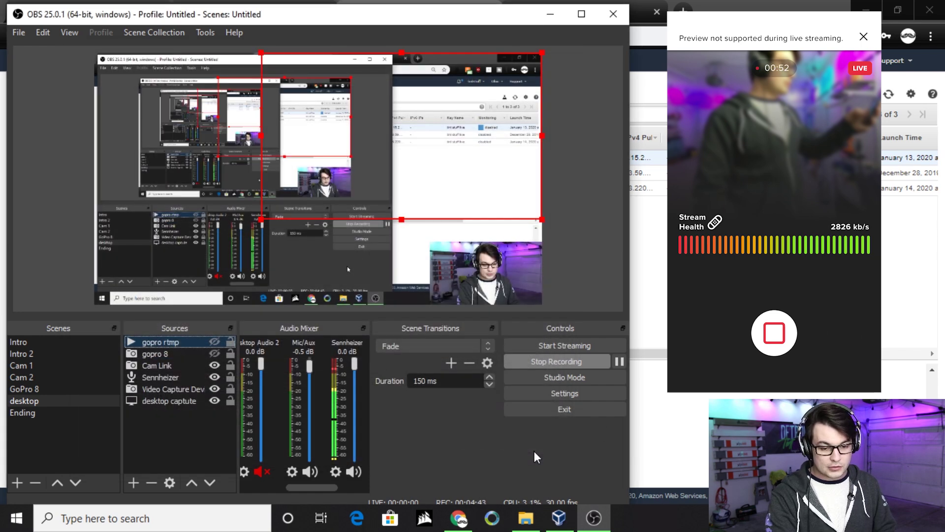
- Make the 'gopro rtmp' source visible in the scene and mute its audio in the Audio Mixer
click(215, 341)
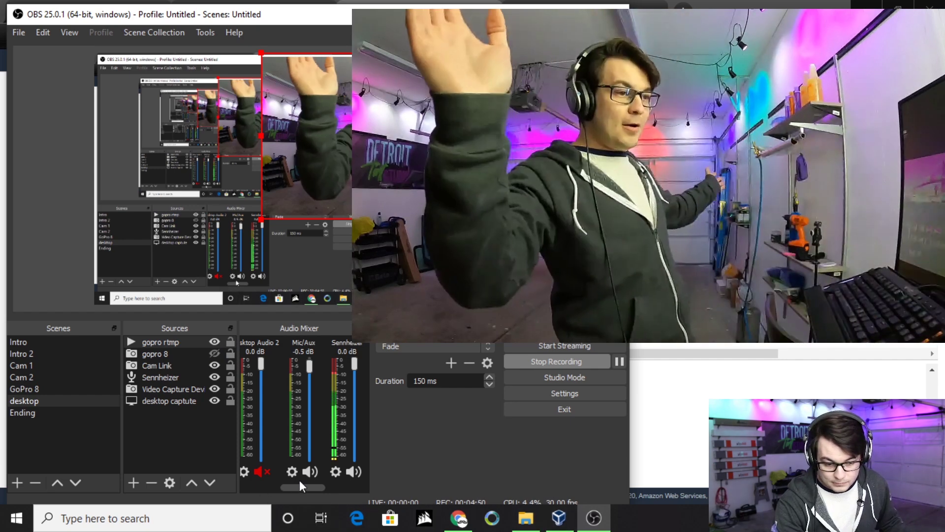
drag(301, 486, 399, 487)
click(353, 472)
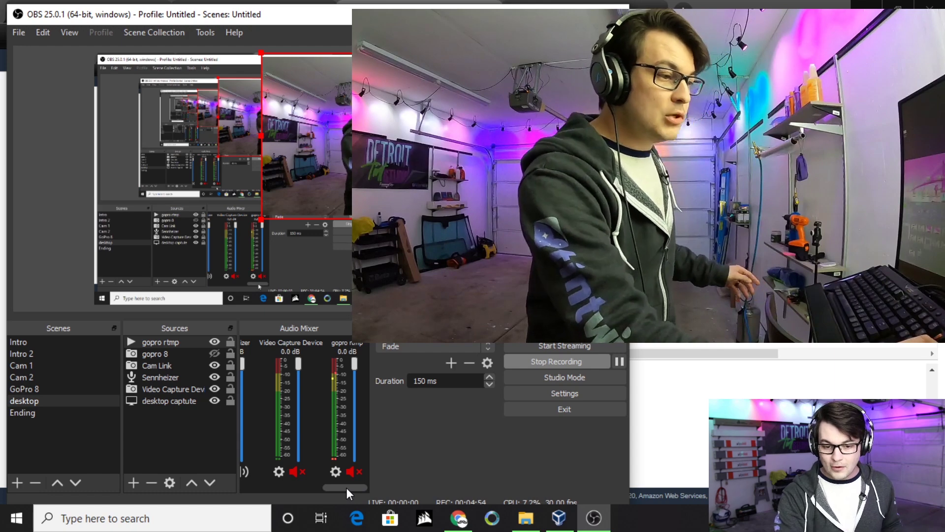
drag(355, 485, 306, 491)
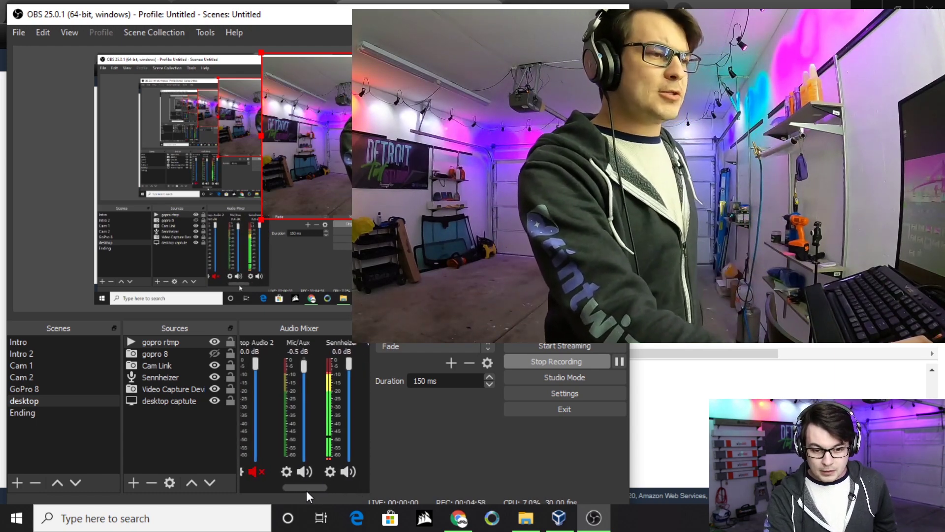